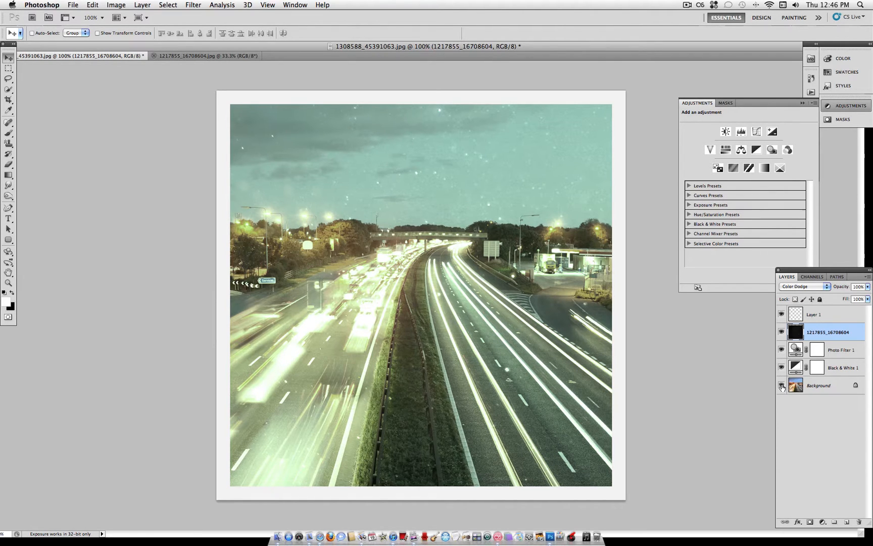
# Step: Hide every layer except Background and make the original highway photo the working layer
pyautogui.keyDown('alt'); pyautogui.click(782, 387); pyautogui.keyUp('alt')
pyautogui.click(815, 387)
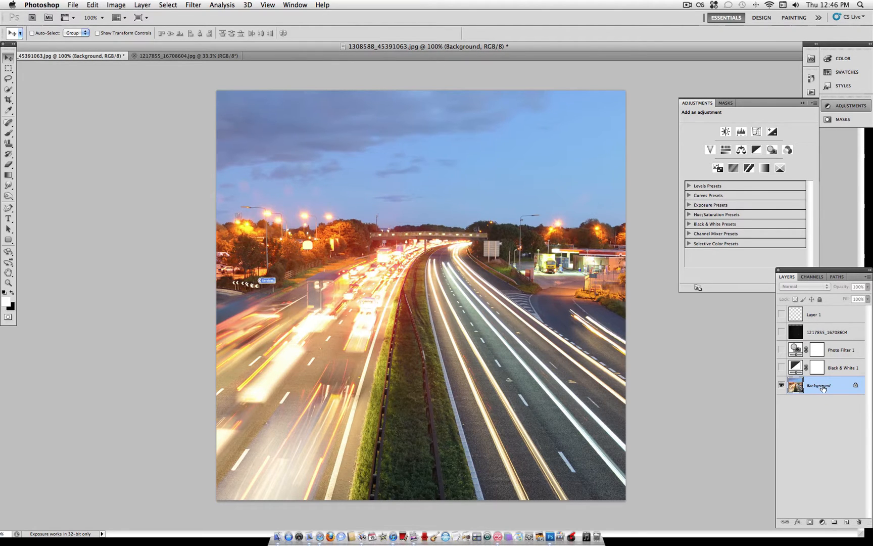
# Step: Apply a Lens Correction vignette of about −90 to darken the highway photo's edges
pyautogui.click(191, 4)
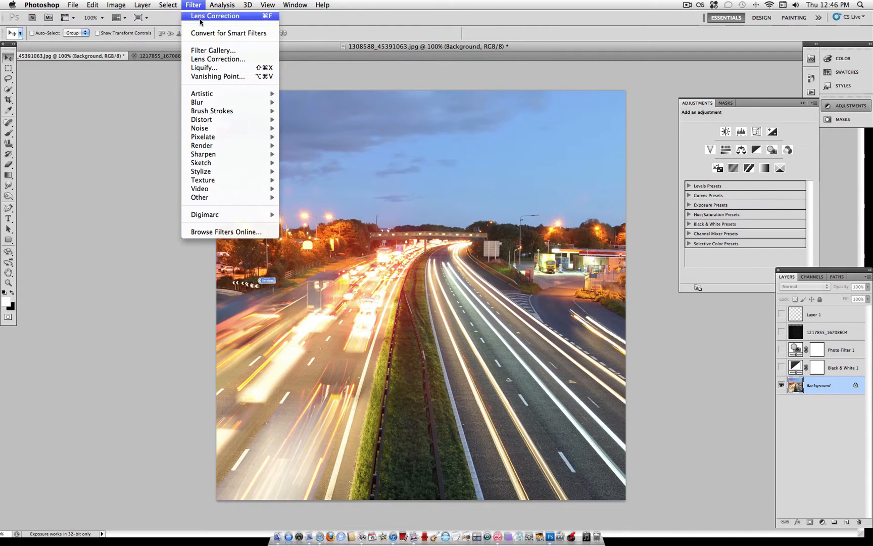
pyautogui.click(217, 59)
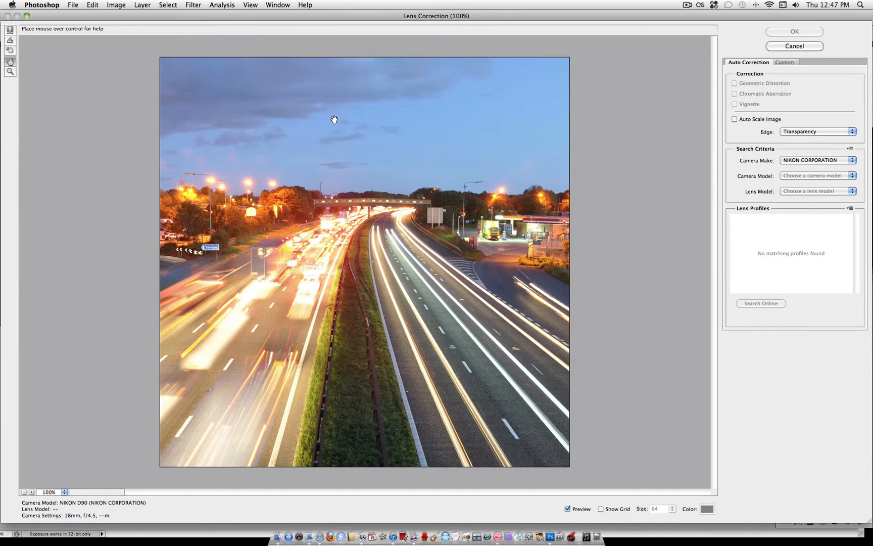
pyautogui.click(784, 62)
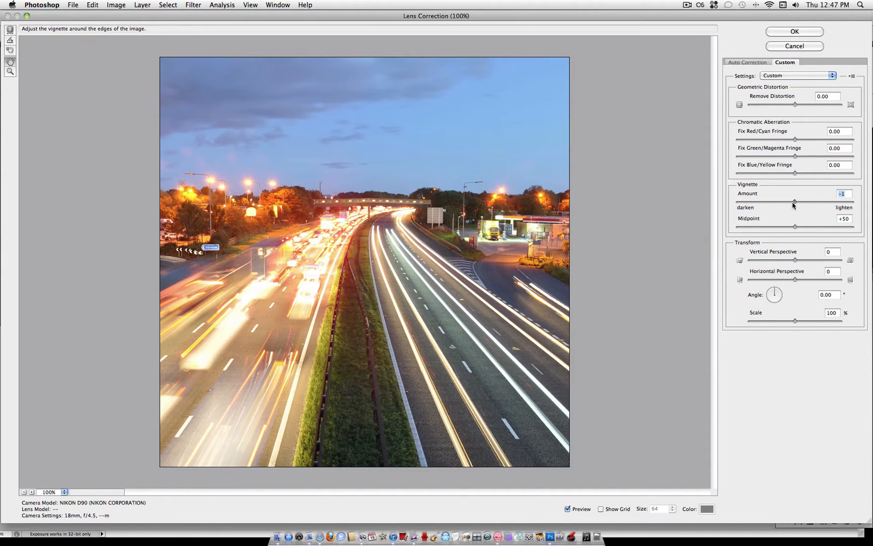
pyautogui.moveTo(795, 202); pyautogui.dragTo(744, 203)
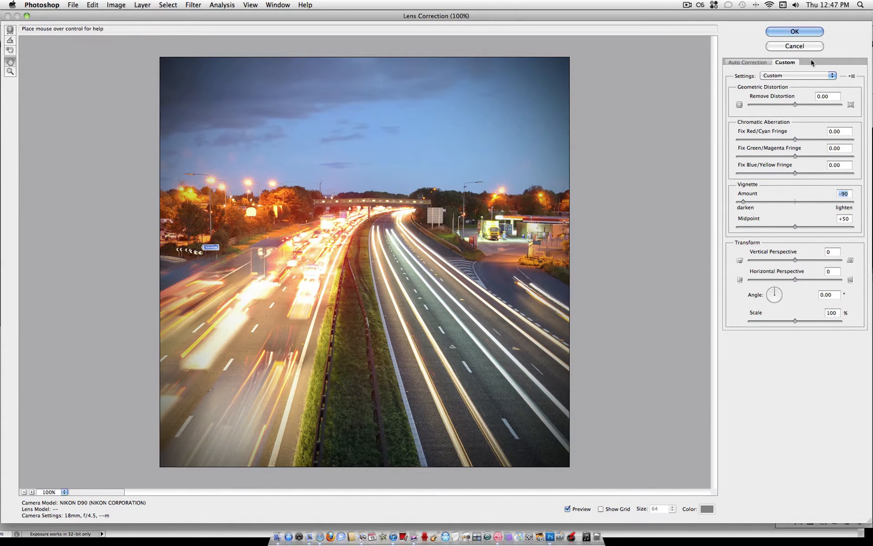
pyautogui.click(795, 31)
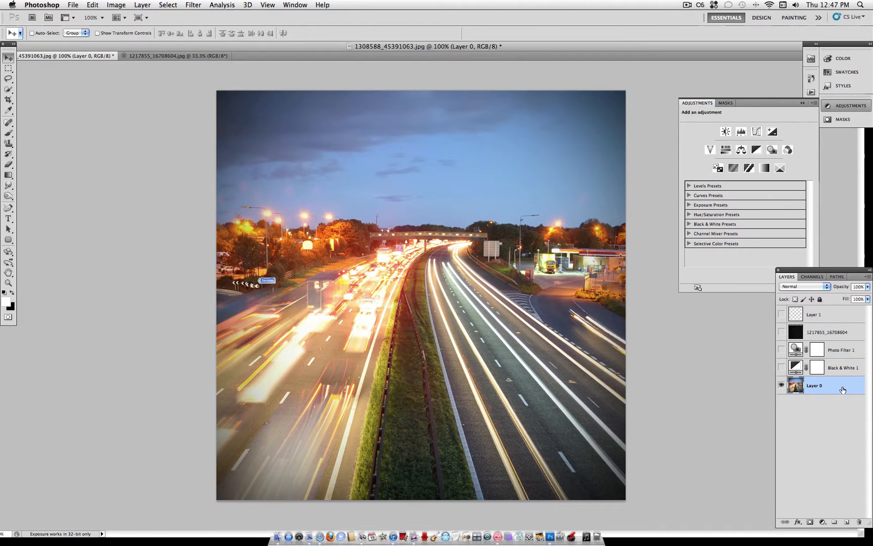
# Step: Add a Black & White 2 adjustment layer and lower its opacity to 50%
pyautogui.click(142, 5)
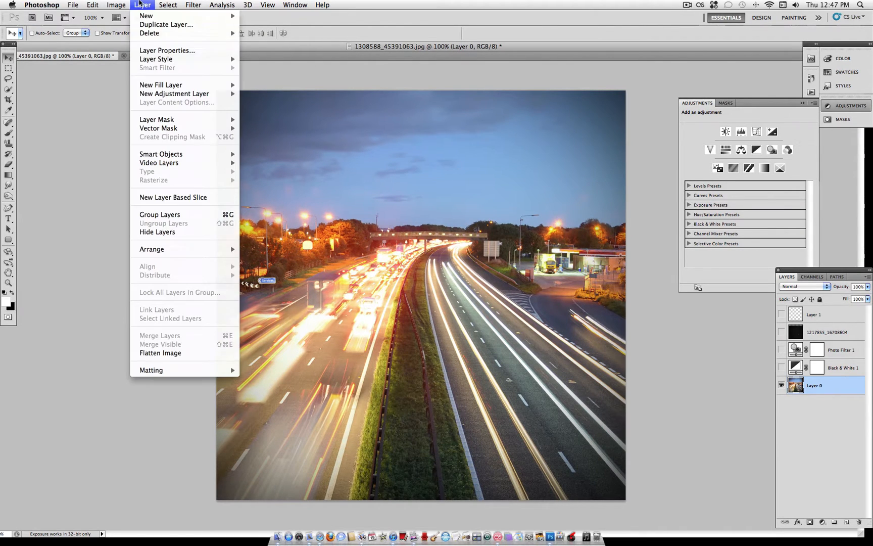
pyautogui.moveTo(174, 93)
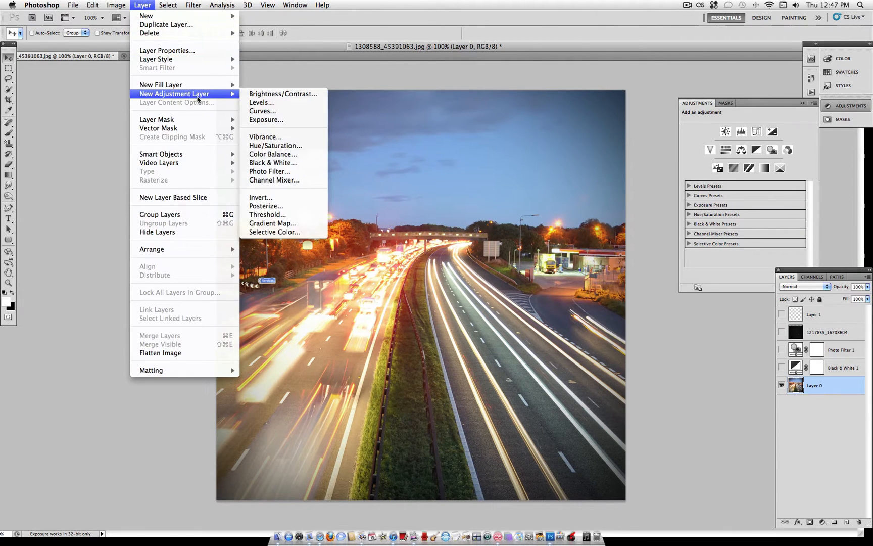
pyautogui.click(272, 163)
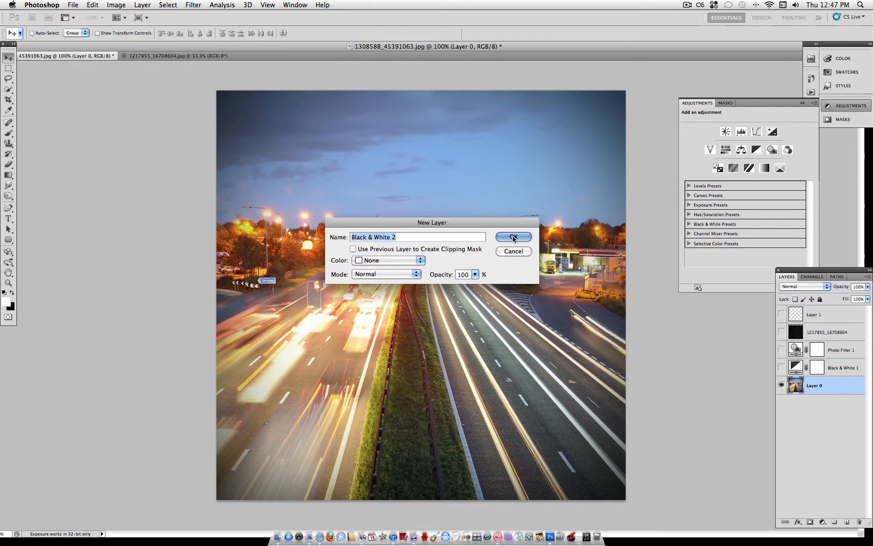
pyautogui.click(512, 238)
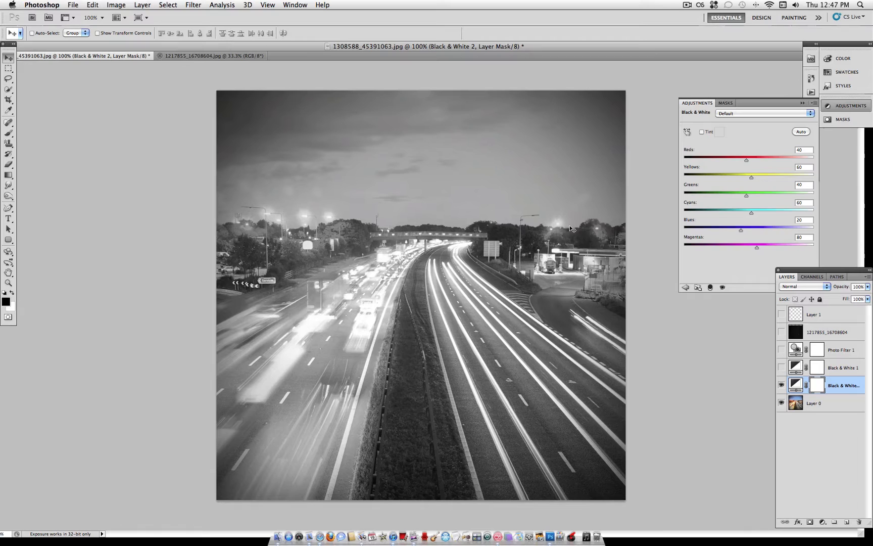
pyautogui.click(869, 287)
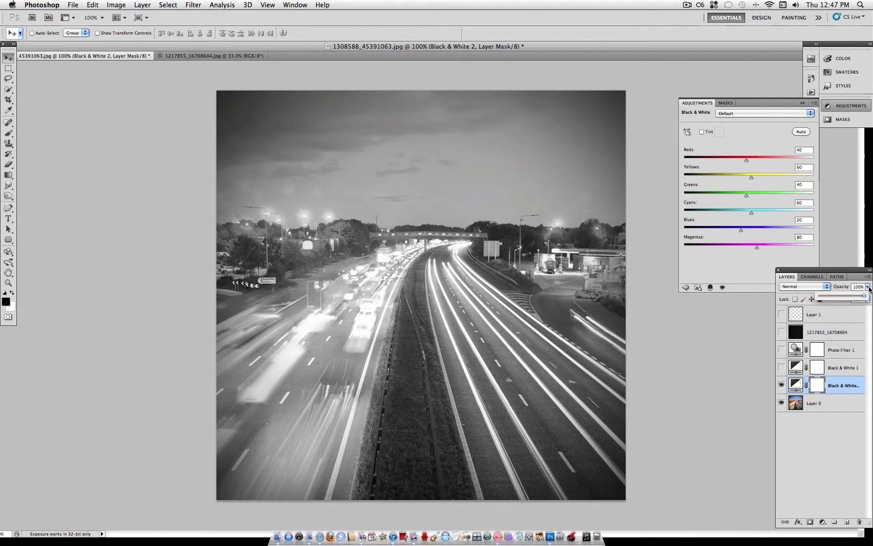
pyautogui.moveTo(851, 297); pyautogui.dragTo(843, 297)
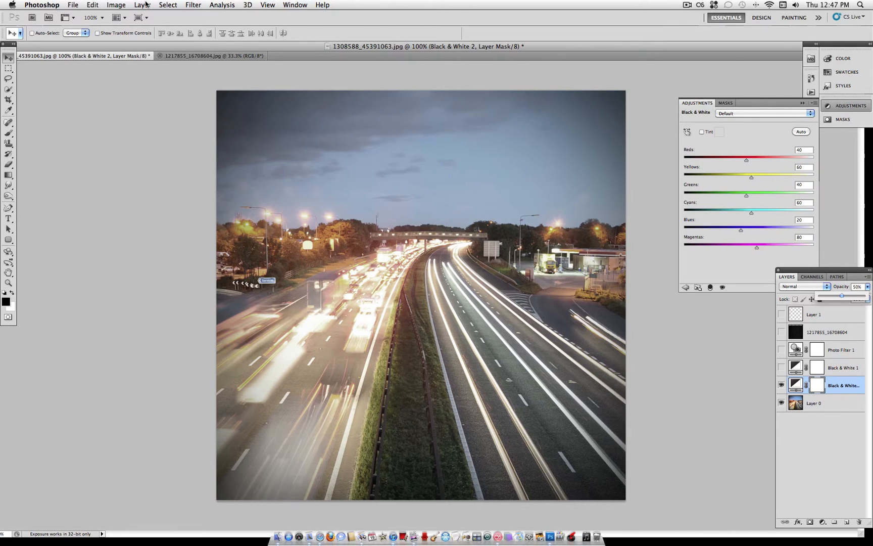
# Step: Add a Photo Filter 2 adjustment layer set to Green with density raised to 50%
pyautogui.click(147, 5)
pyautogui.moveTo(174, 94)
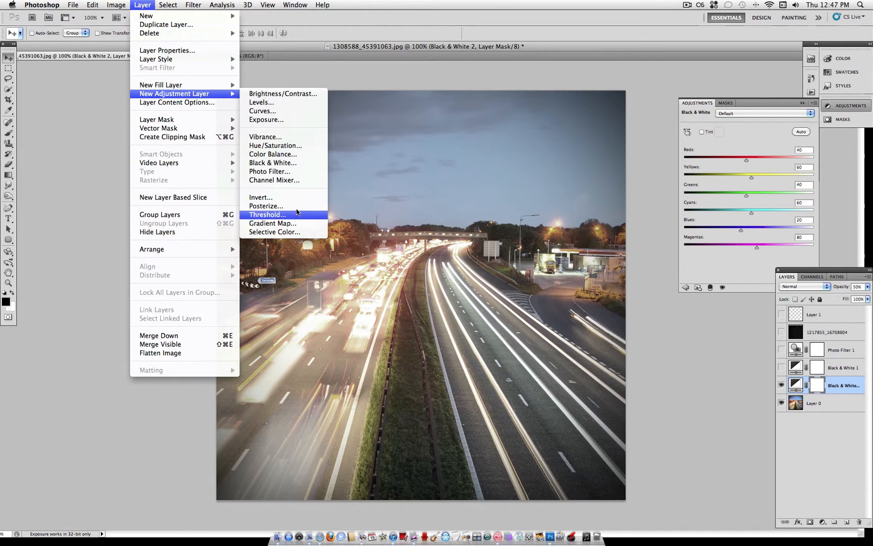
pyautogui.click(299, 172)
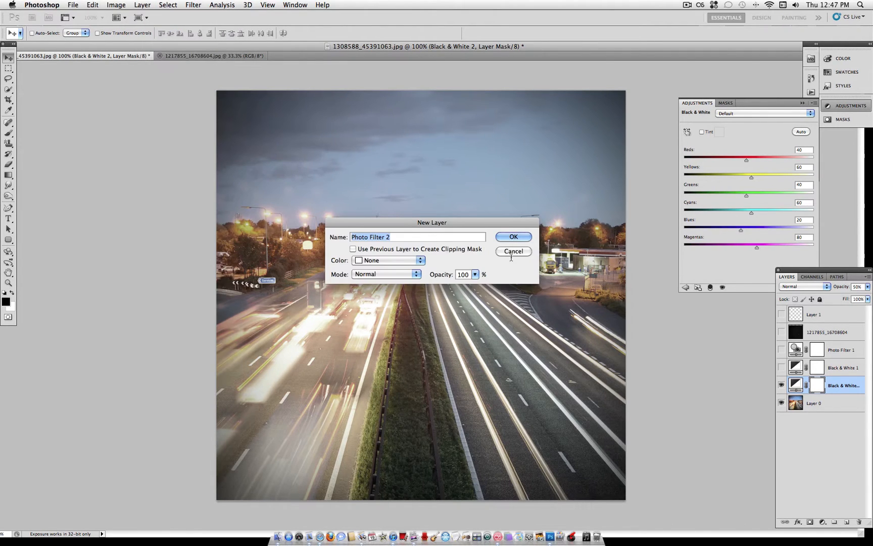
pyautogui.click(513, 235)
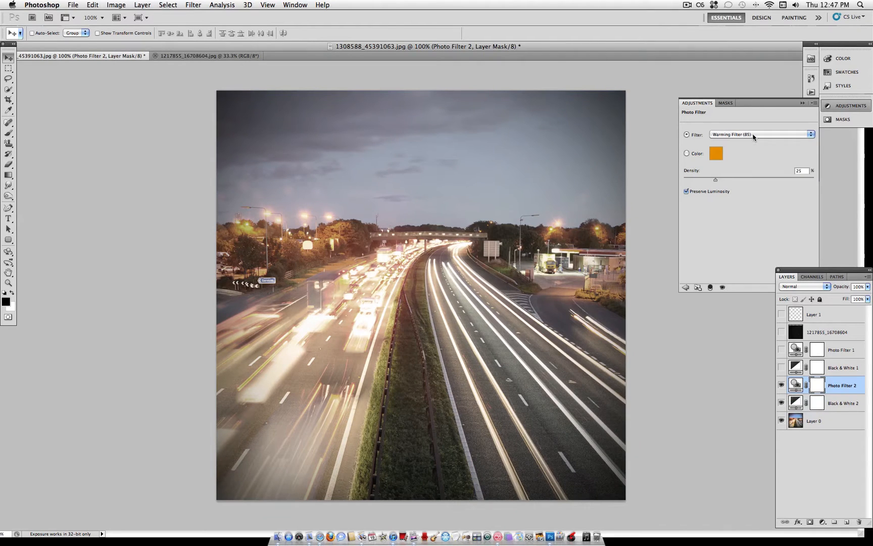
pyautogui.click(731, 134)
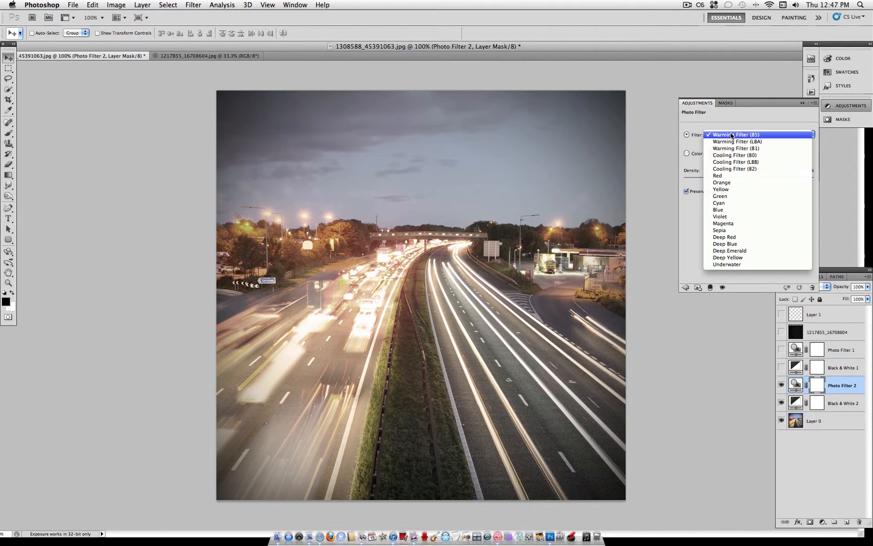
pyautogui.click(735, 199)
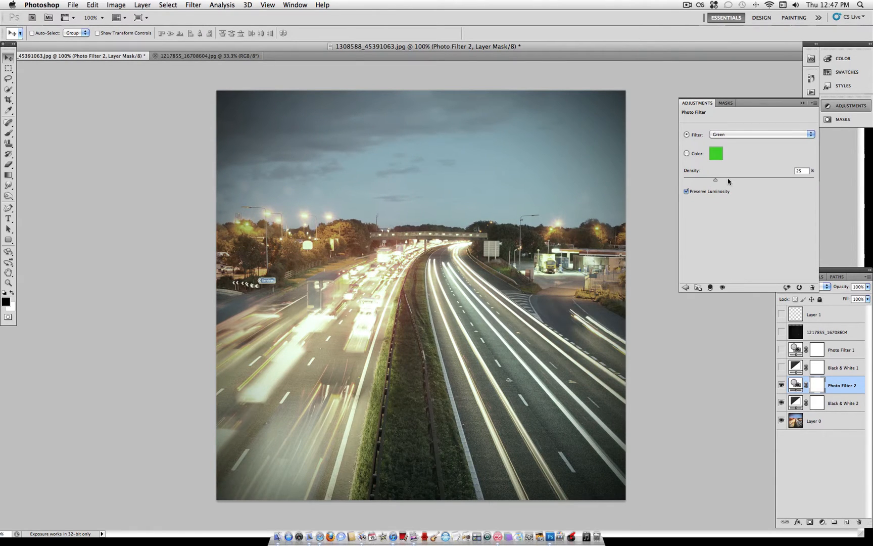
pyautogui.moveTo(715, 180); pyautogui.dragTo(748, 182)
pyautogui.click(849, 402)
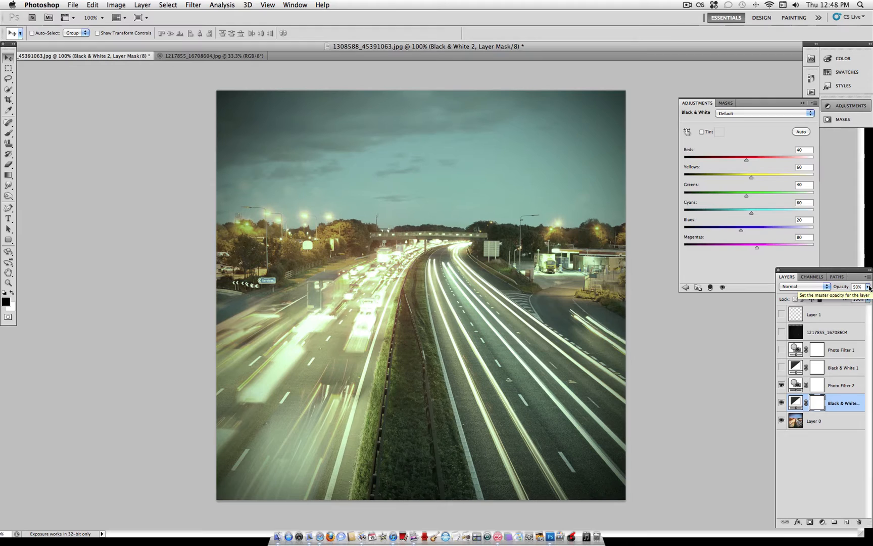
pyautogui.click(848, 387)
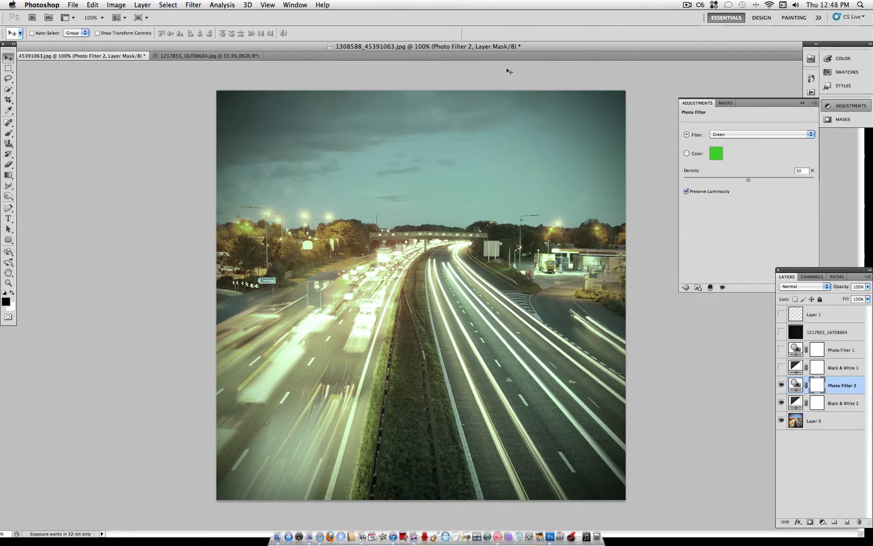
# Step: Float the star-field image window and drag its layer into the highway document as Layer 2
pyautogui.click(238, 56)
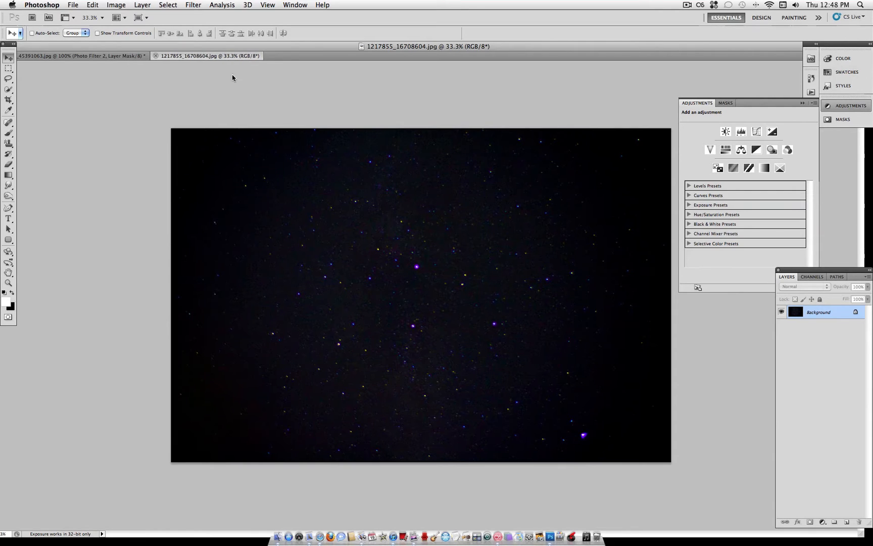
pyautogui.moveTo(204, 56); pyautogui.dragTo(560, 409)
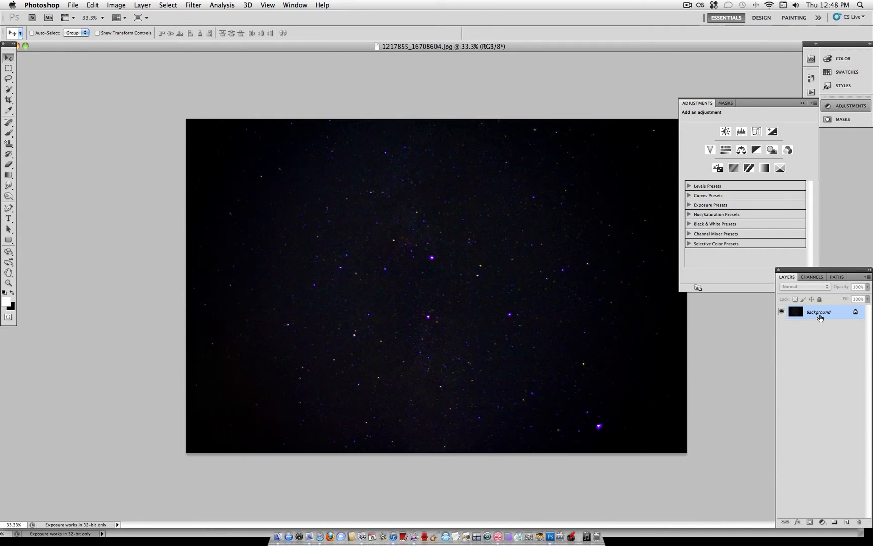
pyautogui.moveTo(442, 47); pyautogui.dragTo(468, 297)
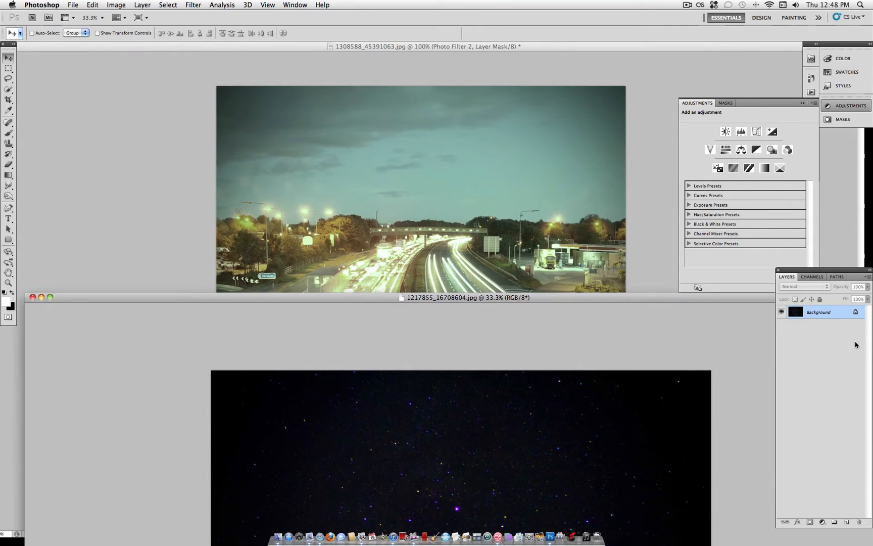
pyautogui.moveTo(819, 312); pyautogui.dragTo(492, 182)
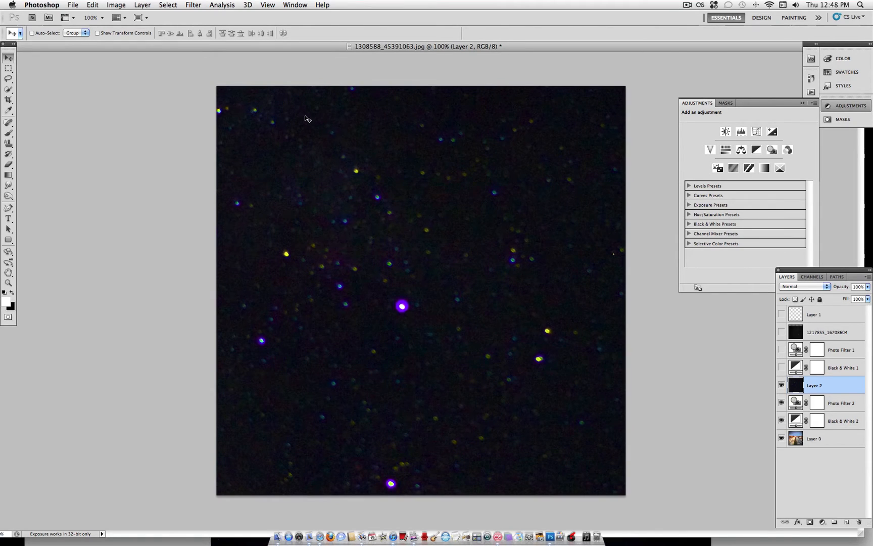
# Step: Desaturate the star layer to grey stars and nudge it over the highway photo
pyautogui.click(117, 5)
pyautogui.moveTo(132, 33)
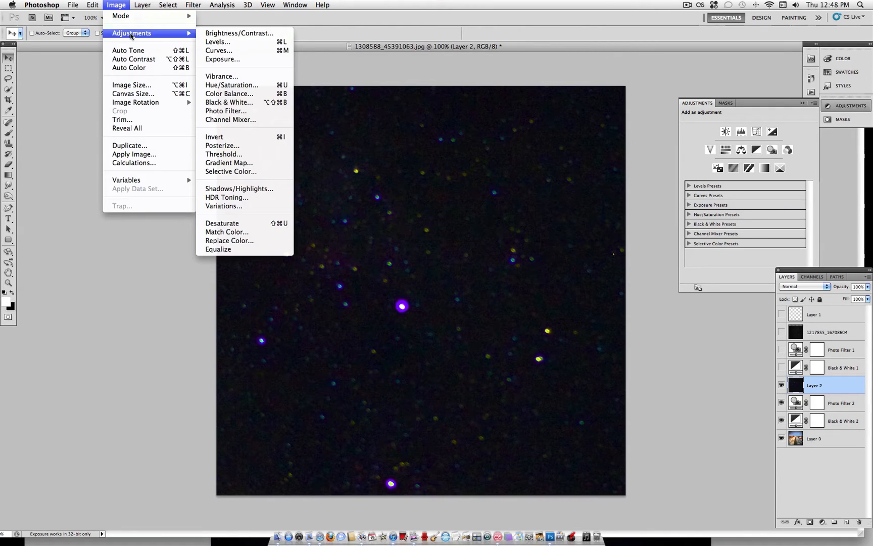
pyautogui.click(224, 223)
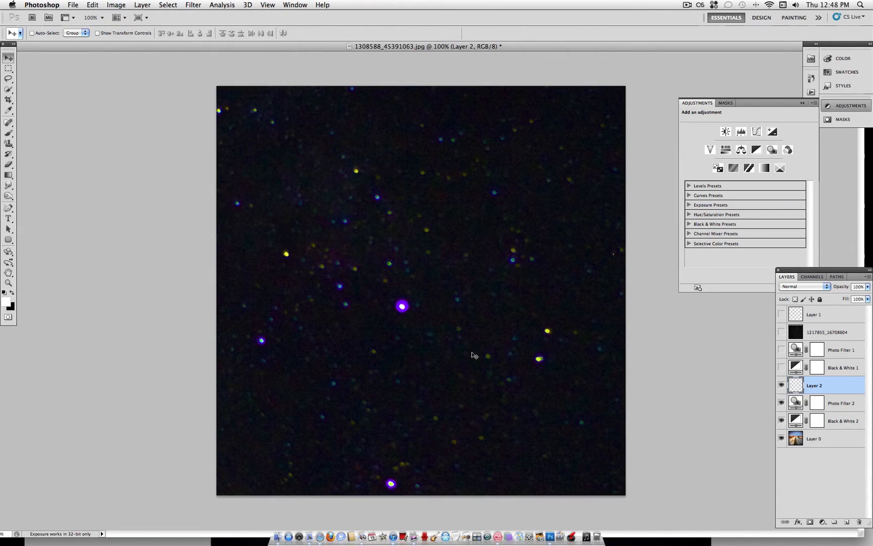
pyautogui.moveTo(474, 354); pyautogui.dragTo(484, 383)
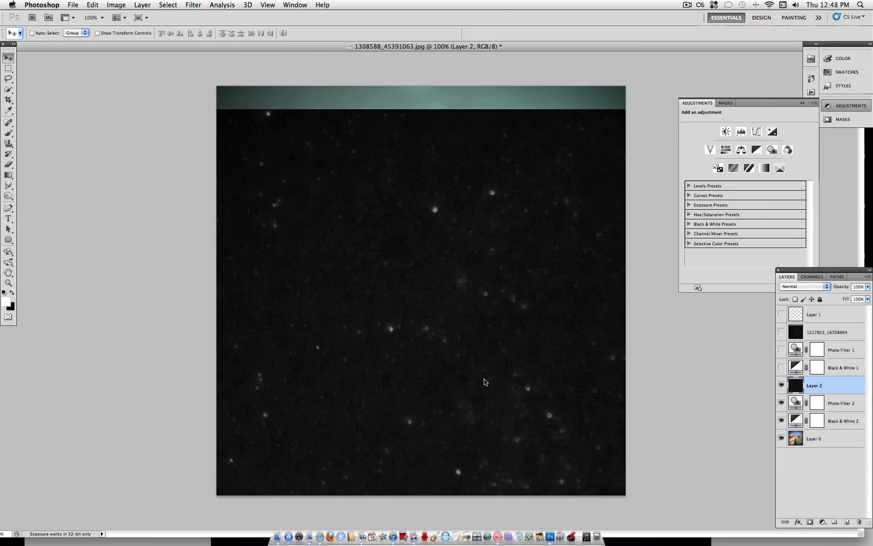
# Step: Scale and reposition the star layer so the stars fill the whole canvas, then commit
pyautogui.moveTo(455, 246); pyautogui.dragTo(470, 205)
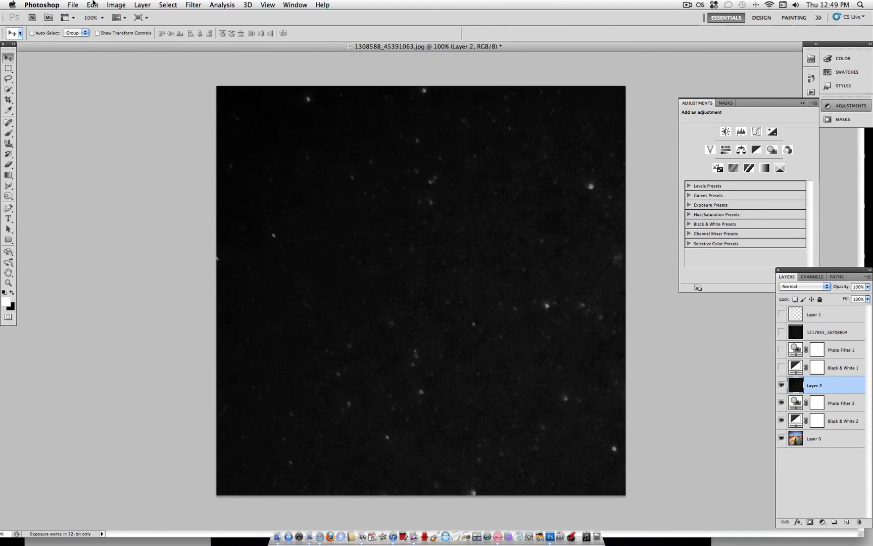
pyautogui.click(93, 4)
pyautogui.moveTo(140, 206)
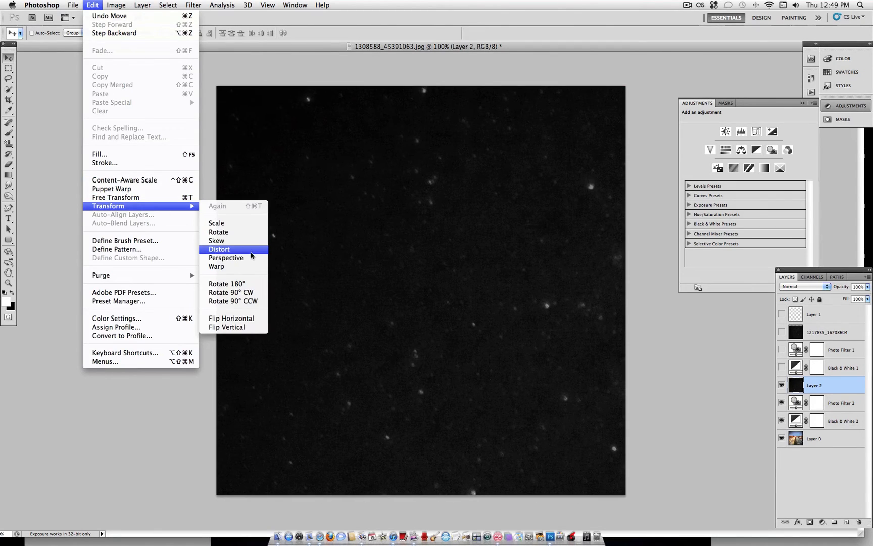
pyautogui.click(252, 224)
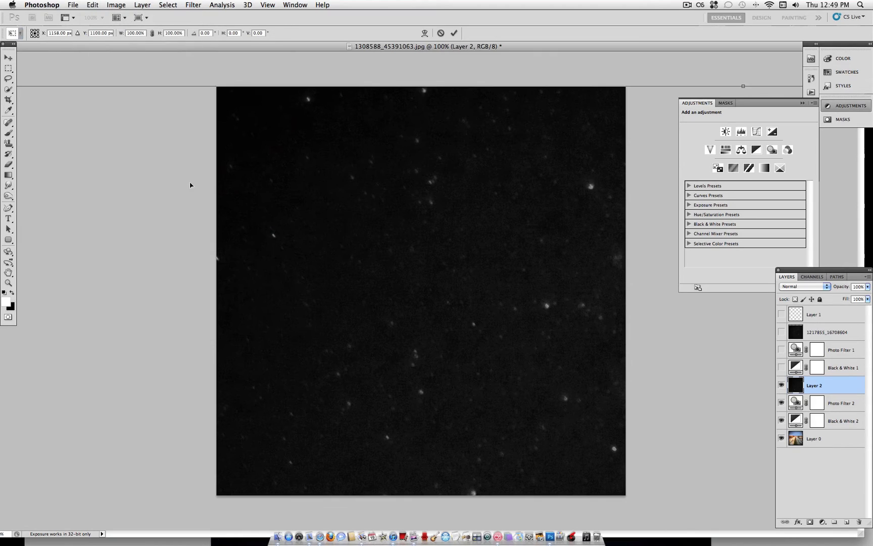
pyautogui.moveTo(205, 95); pyautogui.dragTo(267, 104)
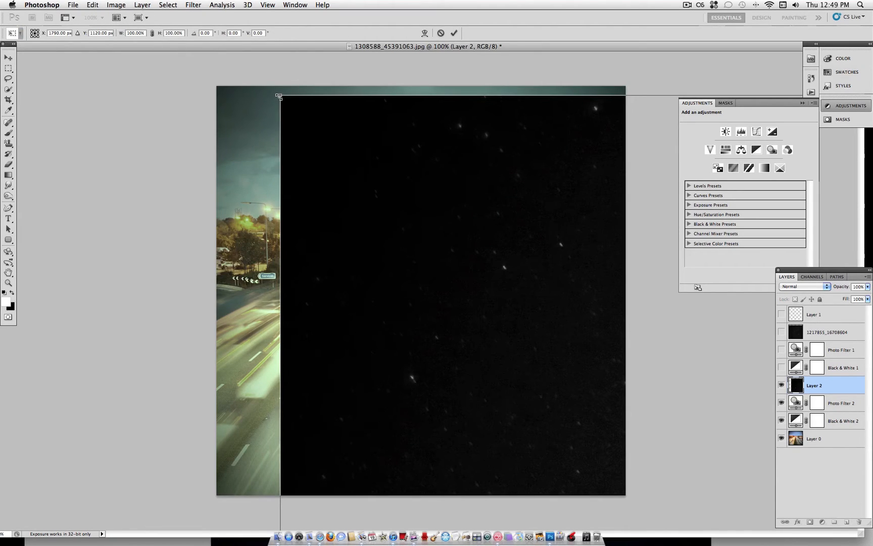
pyautogui.moveTo(279, 95)
pyautogui.mouseDown()
pyautogui.moveTo(676, 359)
pyautogui.moveTo(127, 95)
pyautogui.moveTo(552, 374)
pyautogui.moveTo(191, 69)
pyautogui.moveTo(518, 286)
pyautogui.moveTo(258, 168)
pyautogui.moveTo(124, 84)
pyautogui.moveTo(103, 86)
pyautogui.mouseUp()
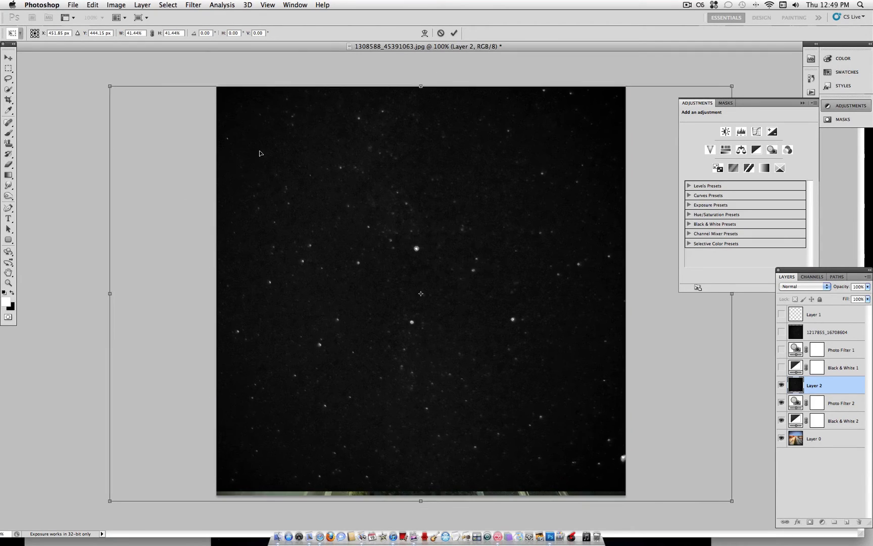
pyautogui.moveTo(103, 86); pyautogui.dragTo(90, 77)
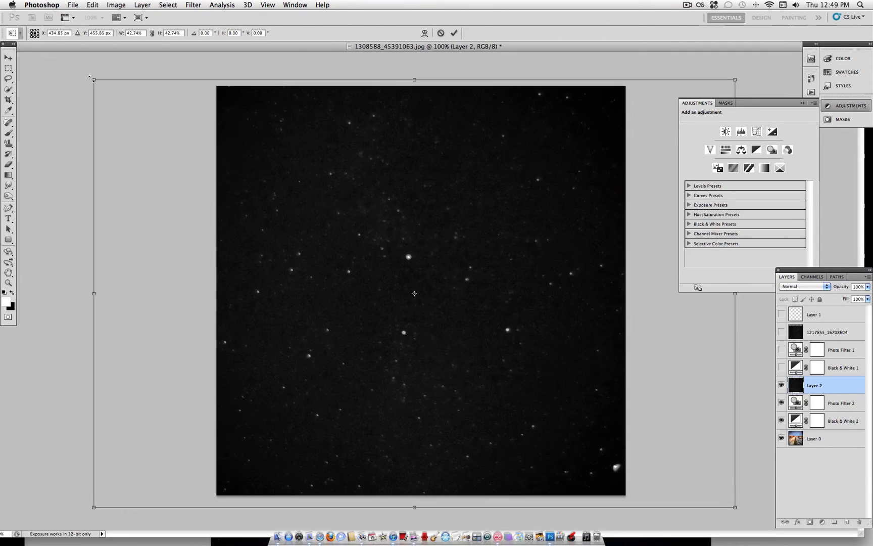
pyautogui.press('Return')
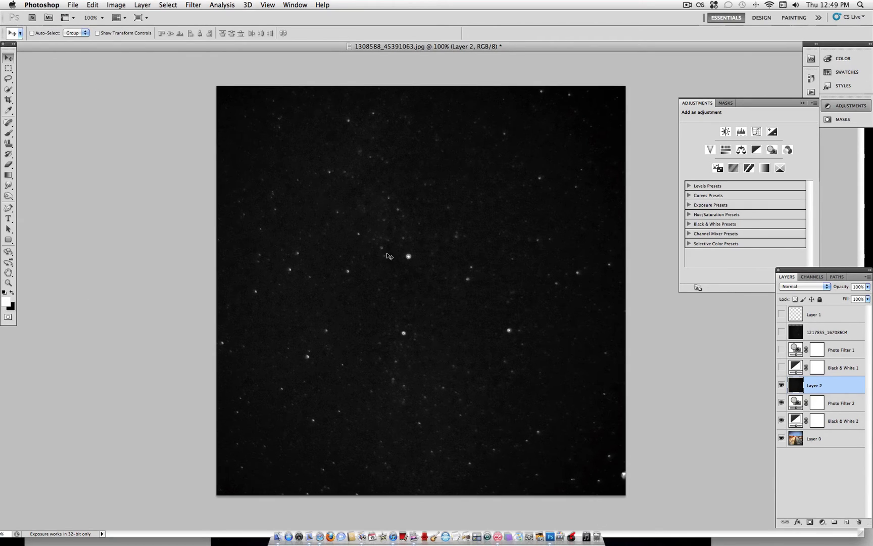
# Step: Blend Layer 2 in Color Dodge mode and slide the glowing stars into place over the sky
pyautogui.moveTo(399, 254); pyautogui.dragTo(381, 255)
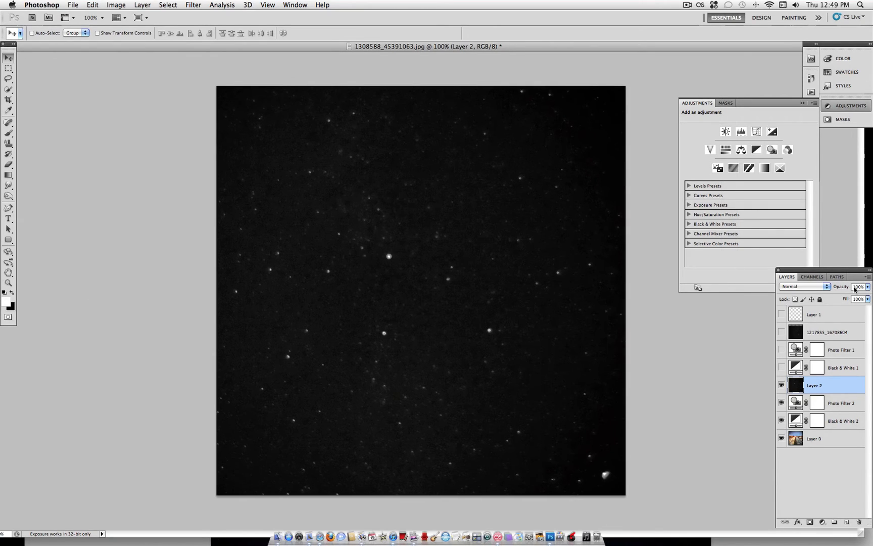
pyautogui.click(805, 287)
pyautogui.click(795, 349)
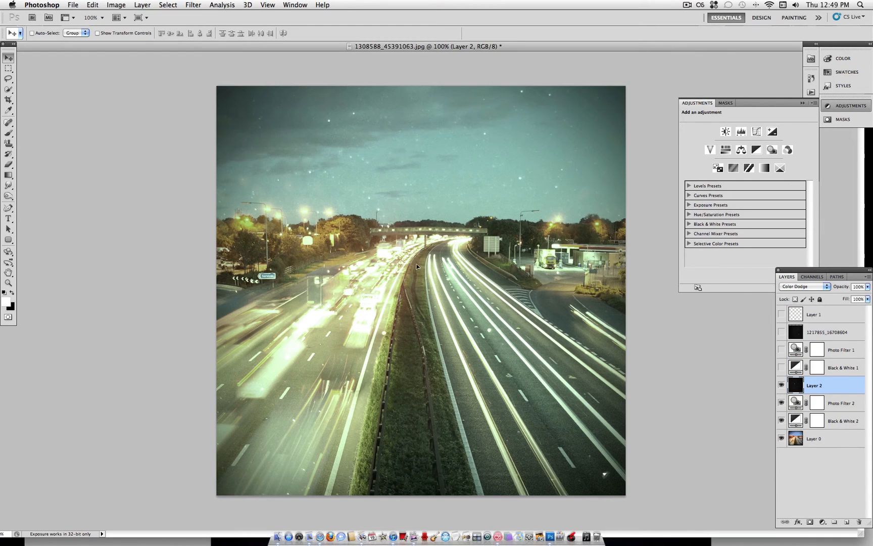
pyautogui.moveTo(416, 266); pyautogui.dragTo(472, 263)
# Step: Create a new empty Layer 3 above the star layer
pyautogui.click(143, 4)
pyautogui.click(259, 19)
pyautogui.press('Return')
# Step: Select the entire canvas with the Rectangular Marquee, ready for stroking
pyautogui.click(9, 68)
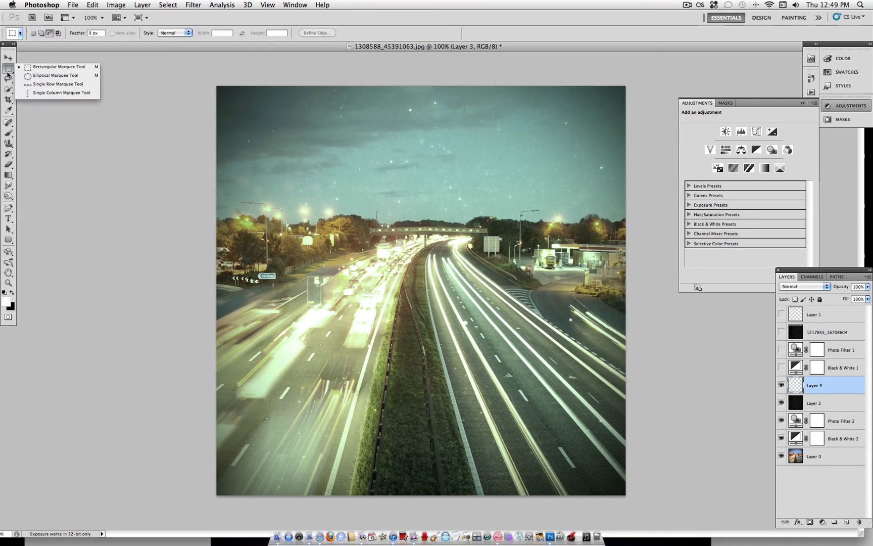
pyautogui.click(46, 67)
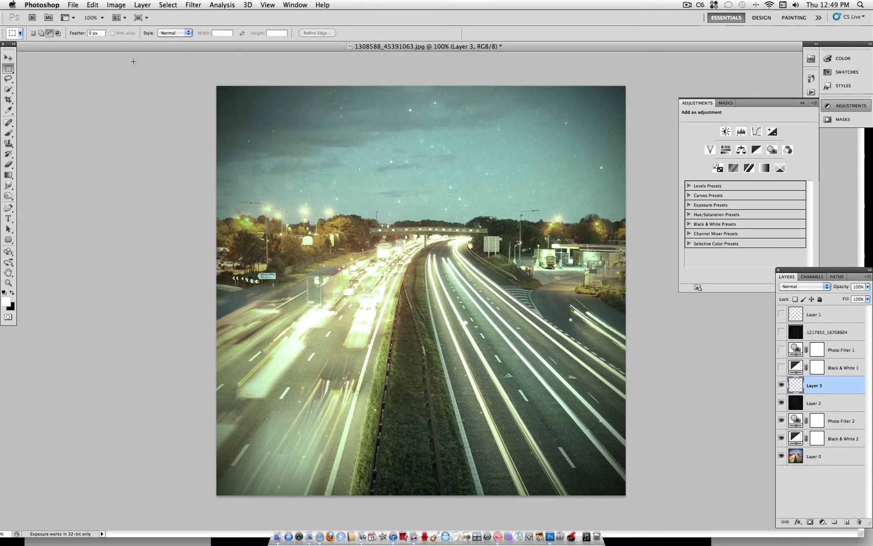
pyautogui.moveTo(218, 87); pyautogui.dragTo(660, 520)
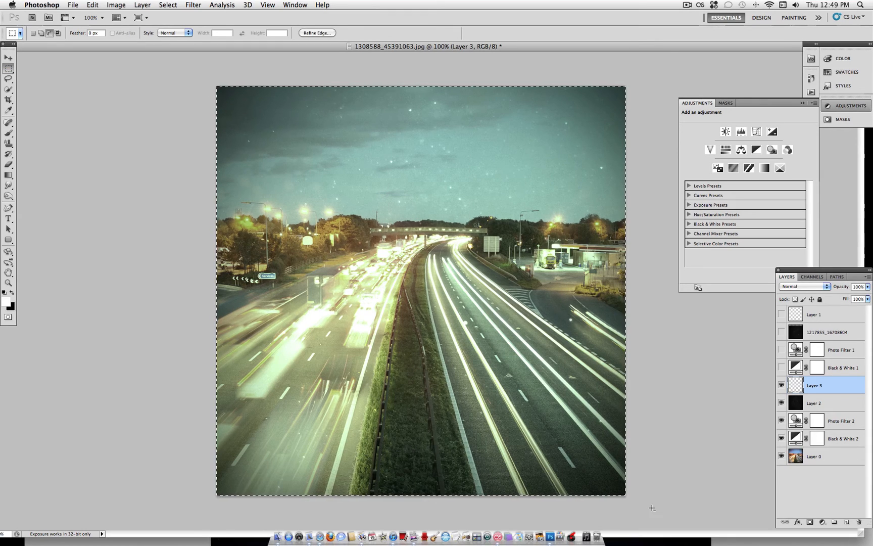
pyautogui.rightClick(495, 234)
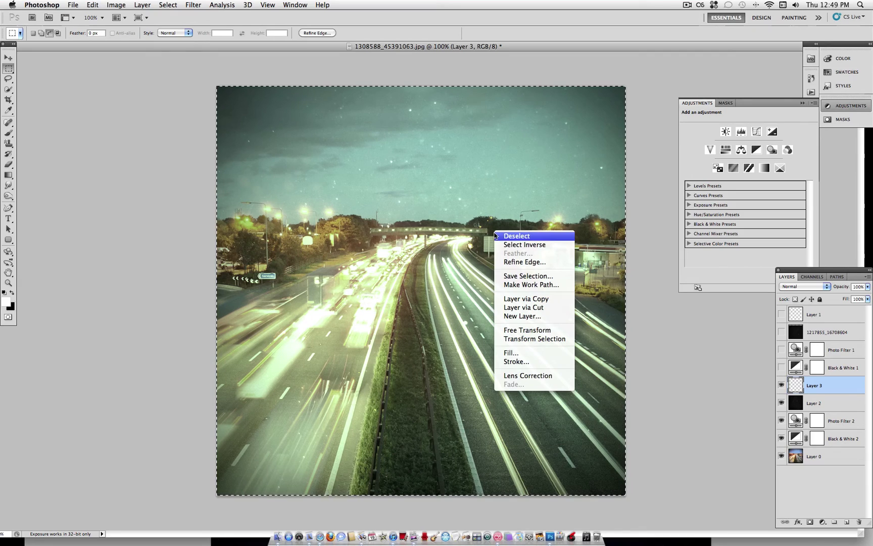
# Step: Stroke the selection with a 30 px off-white (#fafafa) inside border on Layer 3
pyautogui.click(550, 363)
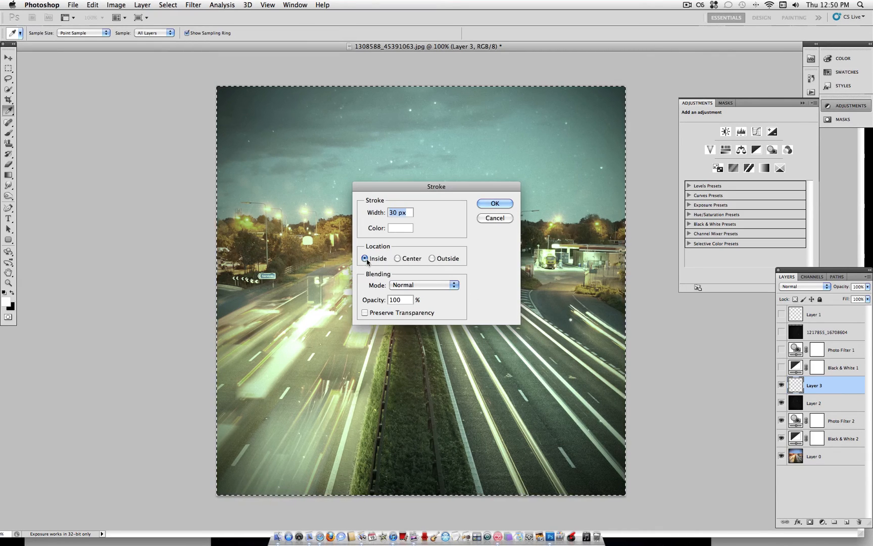
pyautogui.click(396, 212)
pyautogui.click(397, 231)
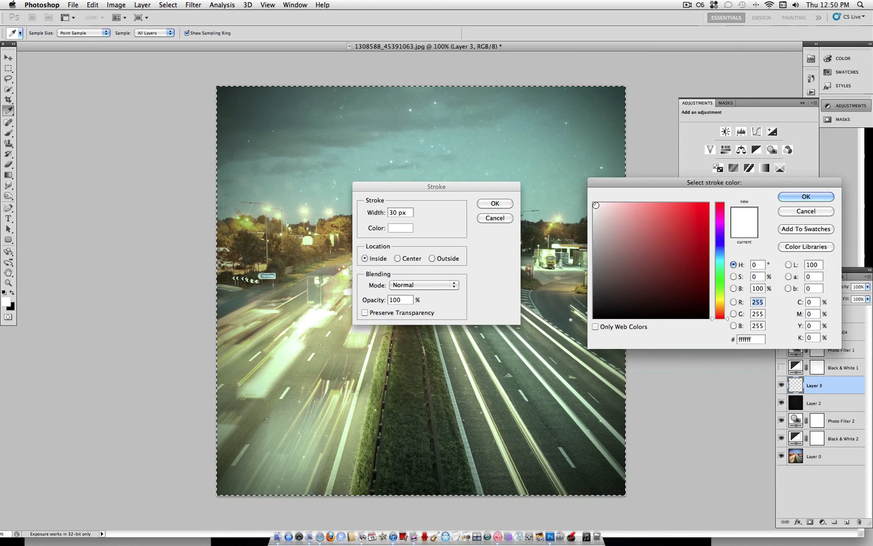
pyautogui.moveTo(588, 203); pyautogui.dragTo(587, 204)
pyautogui.click(805, 197)
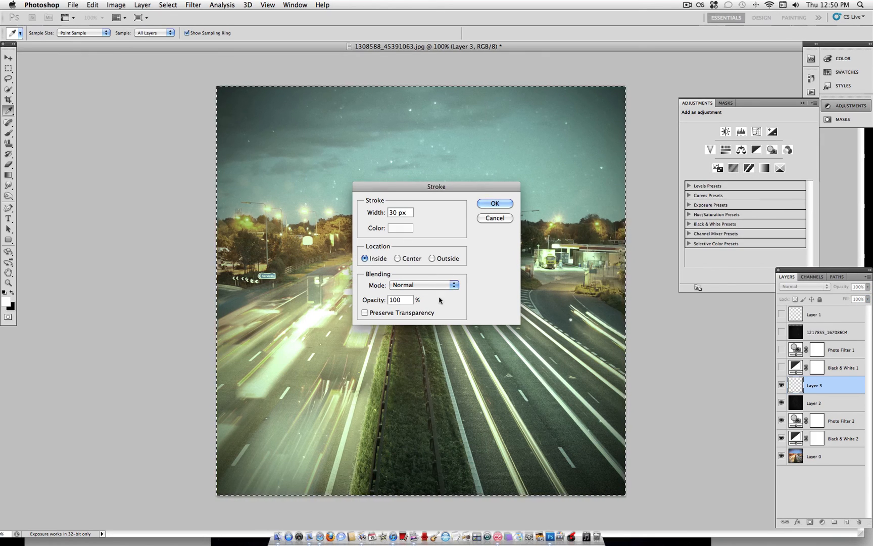
pyautogui.click(511, 201)
# Step: Deselect the canvas, then draw and discard a stray marquee at the left edge
pyautogui.rightClick(508, 182)
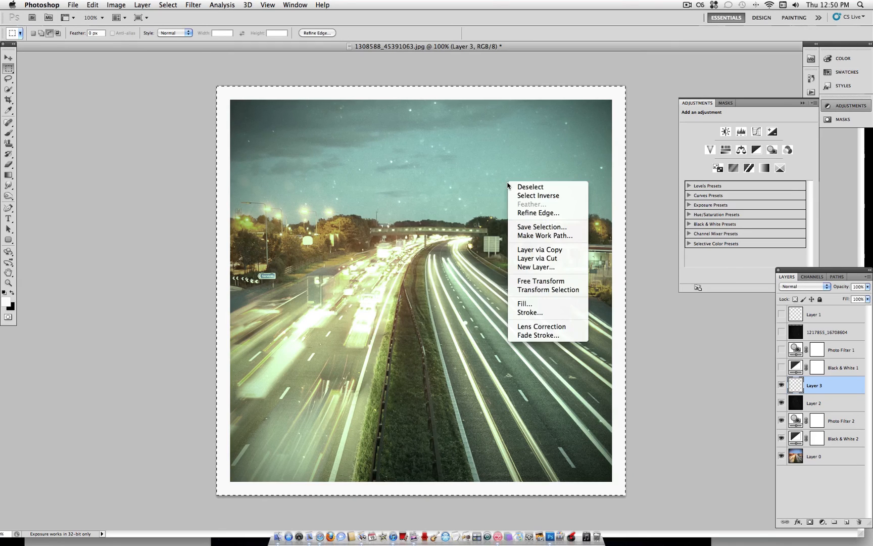
pyautogui.click(530, 187)
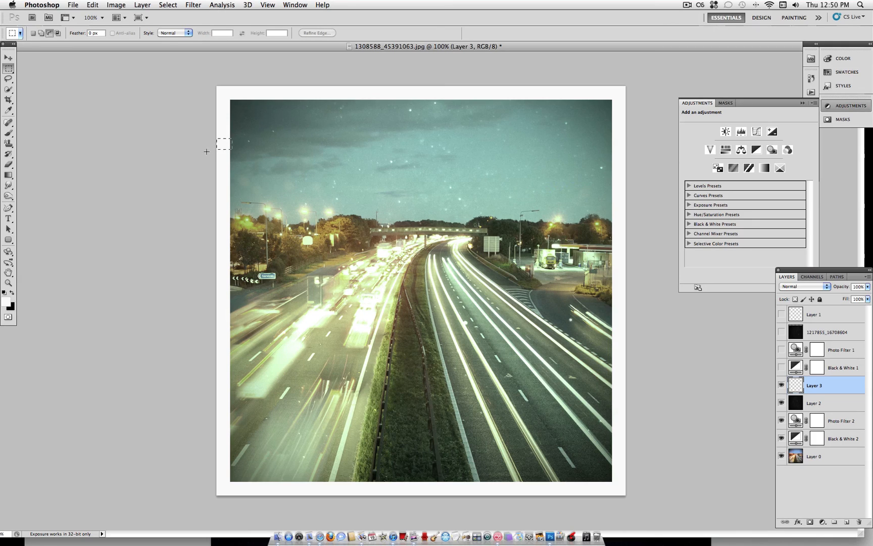
pyautogui.moveTo(207, 150); pyautogui.dragTo(222, 162)
pyautogui.rightClick(245, 150)
pyautogui.click(259, 153)
pyautogui.keyDown('alt'); pyautogui.click(781, 456); pyautogui.keyUp('alt')
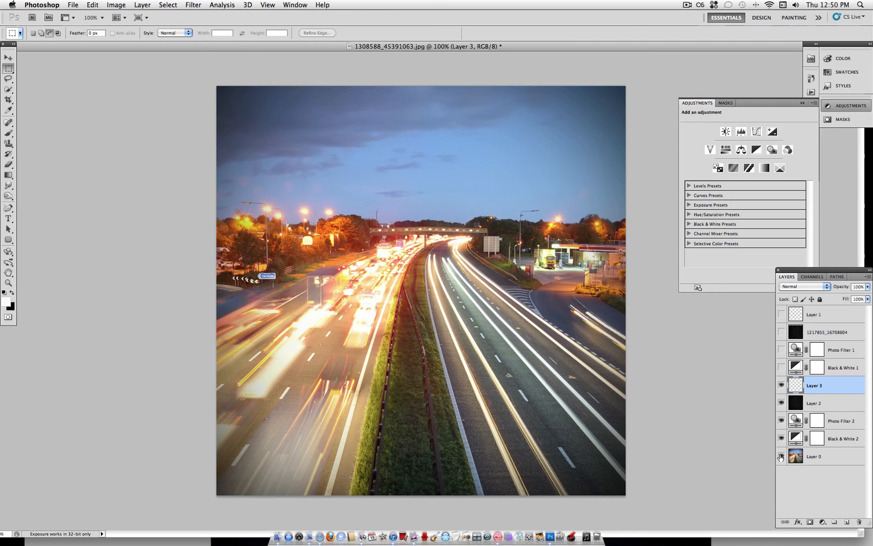
pyautogui.keyDown('alt'); pyautogui.click(782, 456); pyautogui.keyUp('alt')
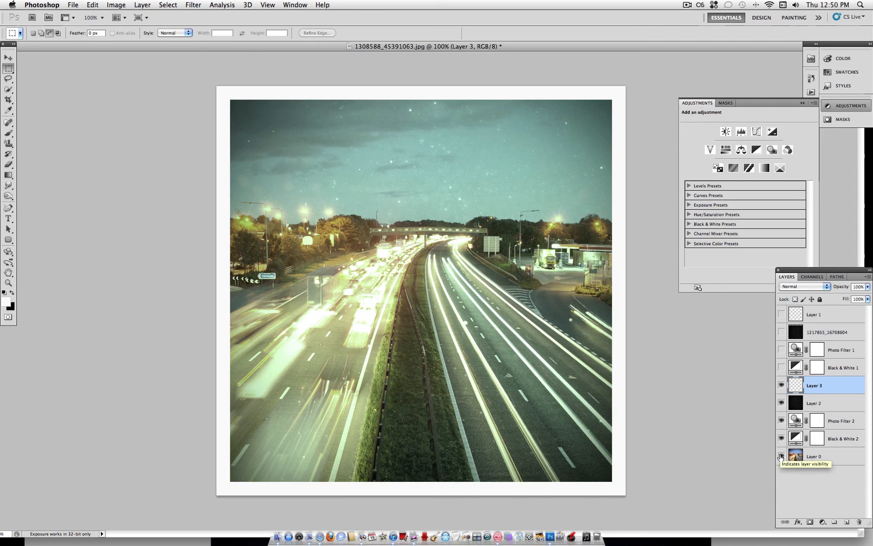